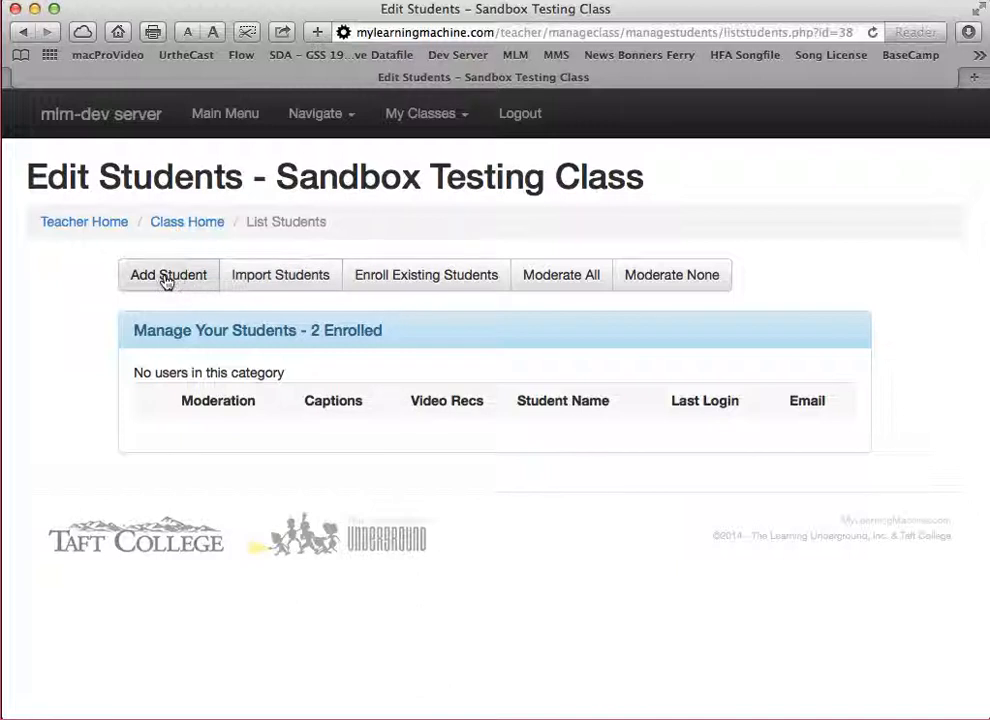
# Open the form for adding a new student and examine the fields it requires.
pyautogui.click(166, 278)
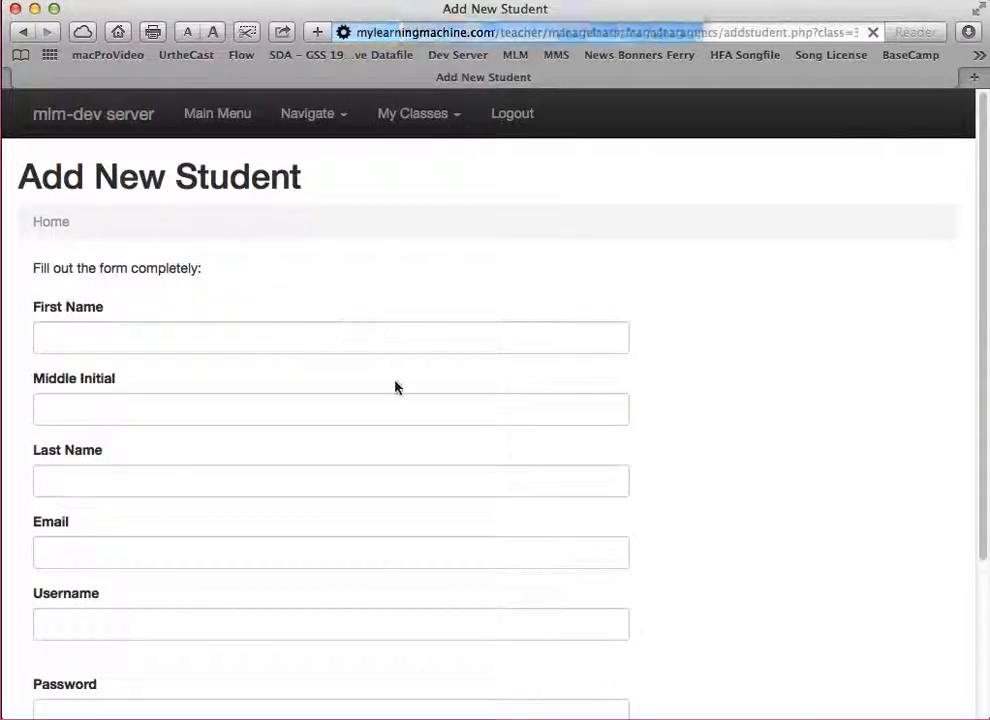
pyautogui.scroll(-3, 395, 388)
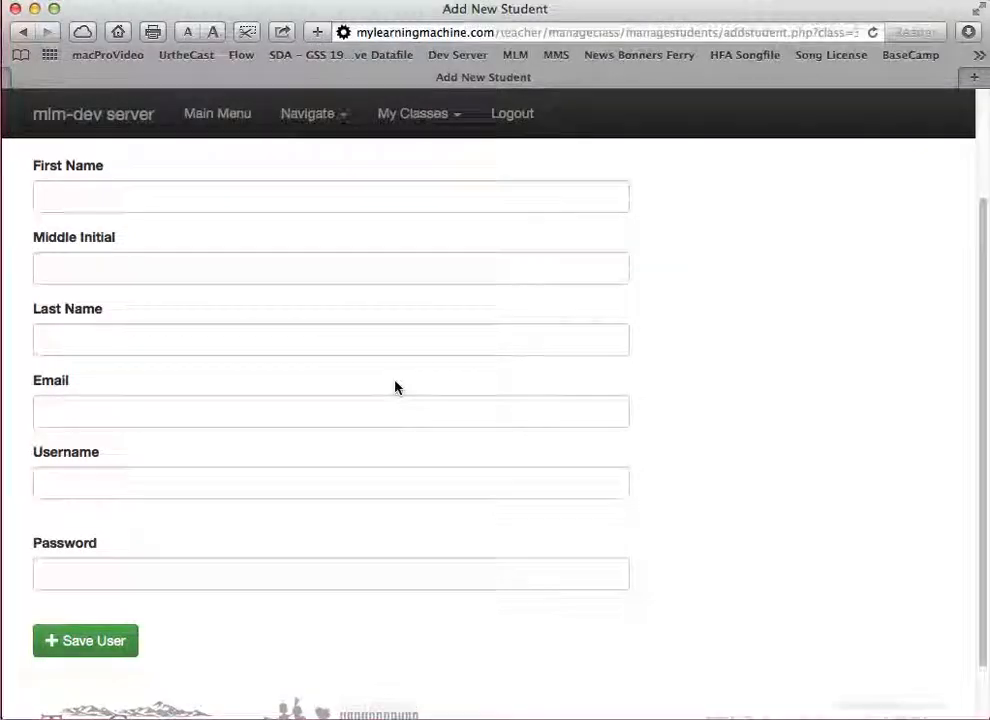
pyautogui.scroll(2, 395, 388)
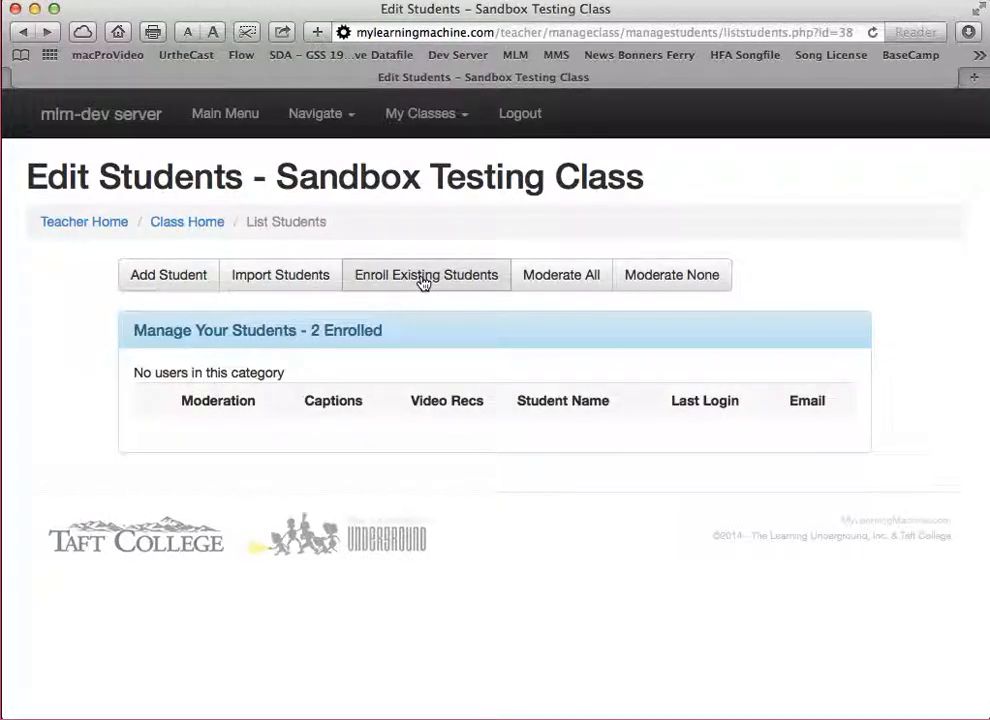
# Enroll the existing placeholder student listed directly above the Student100 entries into the Sandbox Testing Class.
pyautogui.click(422, 280)
pyautogui.scroll(-10, 493, 475)
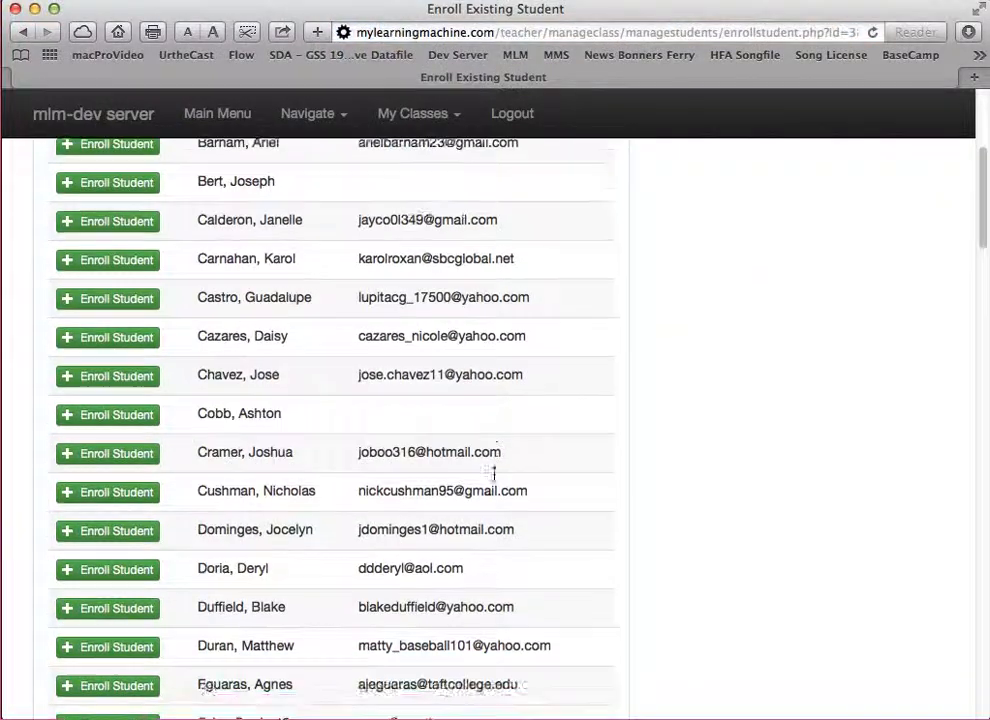
pyautogui.scroll(-5, 493, 481)
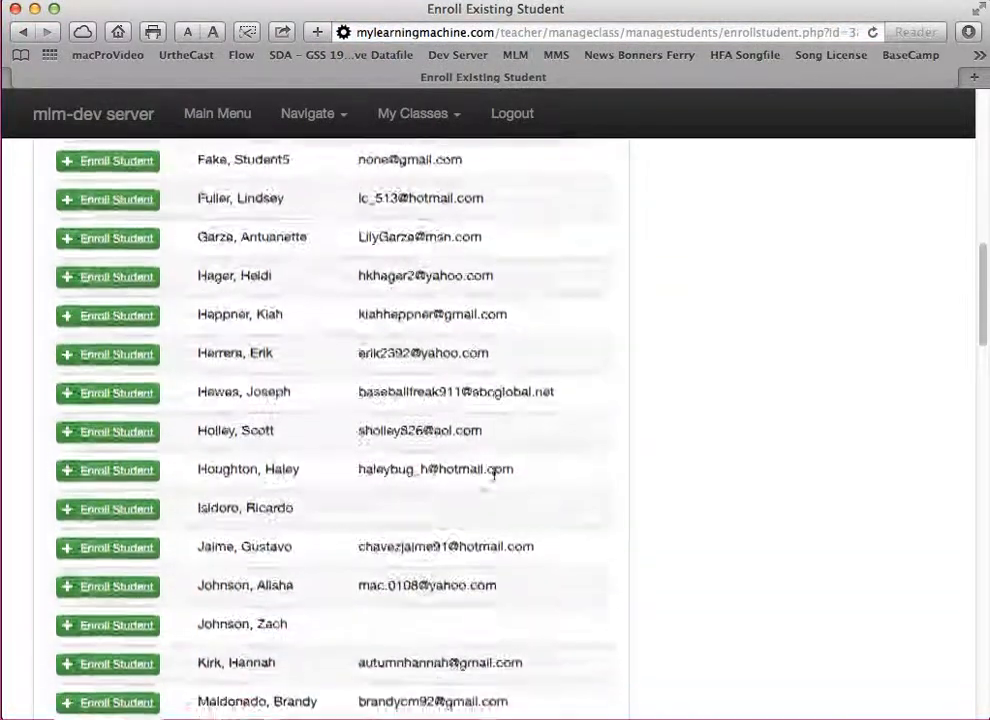
pyautogui.scroll(-4, 493, 481)
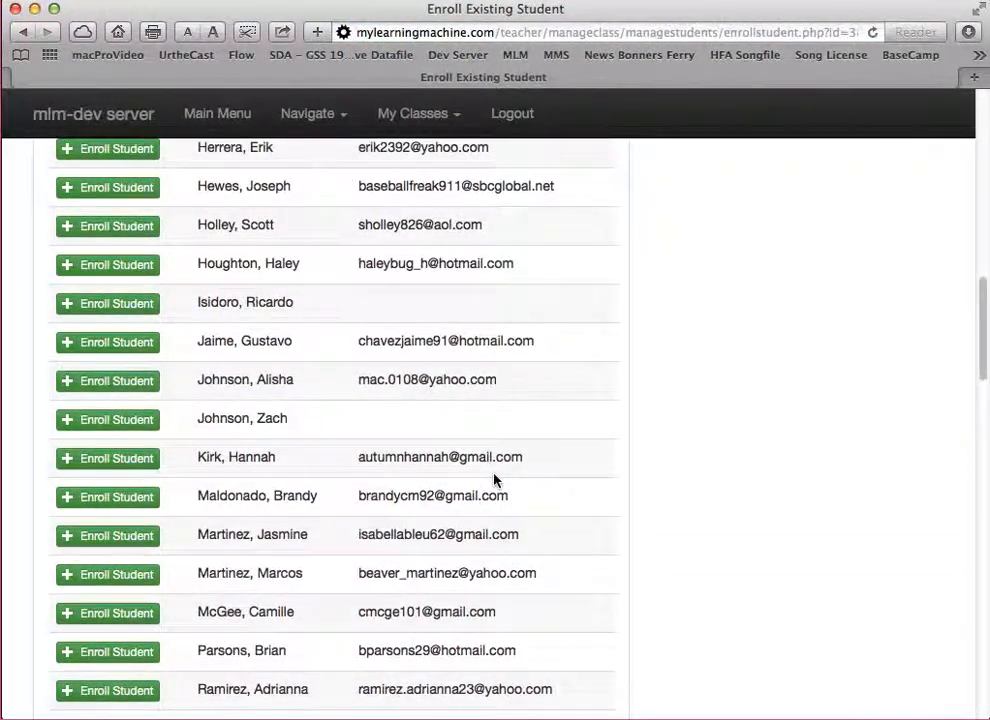
pyautogui.scroll(-10, 493, 481)
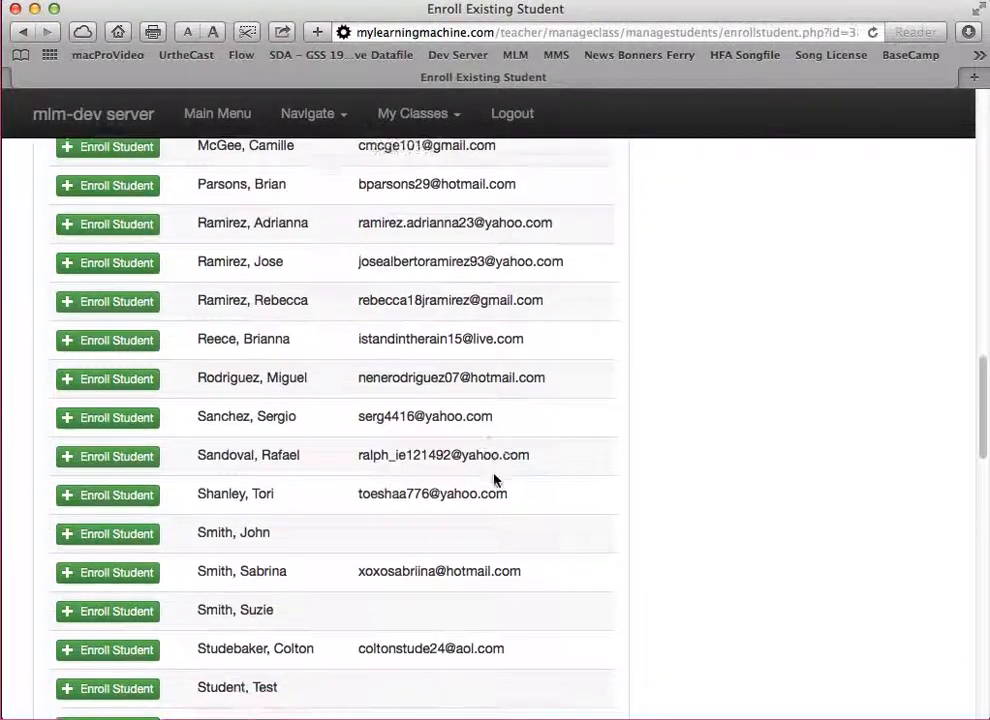
pyautogui.scroll(-10, 493, 481)
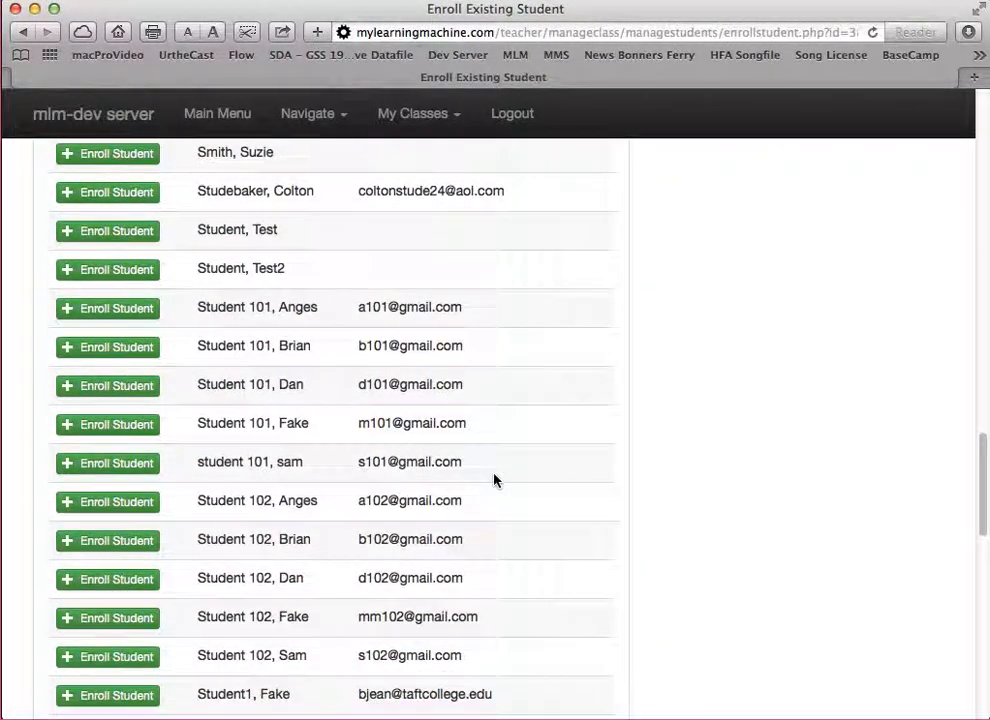
pyautogui.scroll(-3, 493, 481)
pyautogui.scroll(-3, 493, 481)
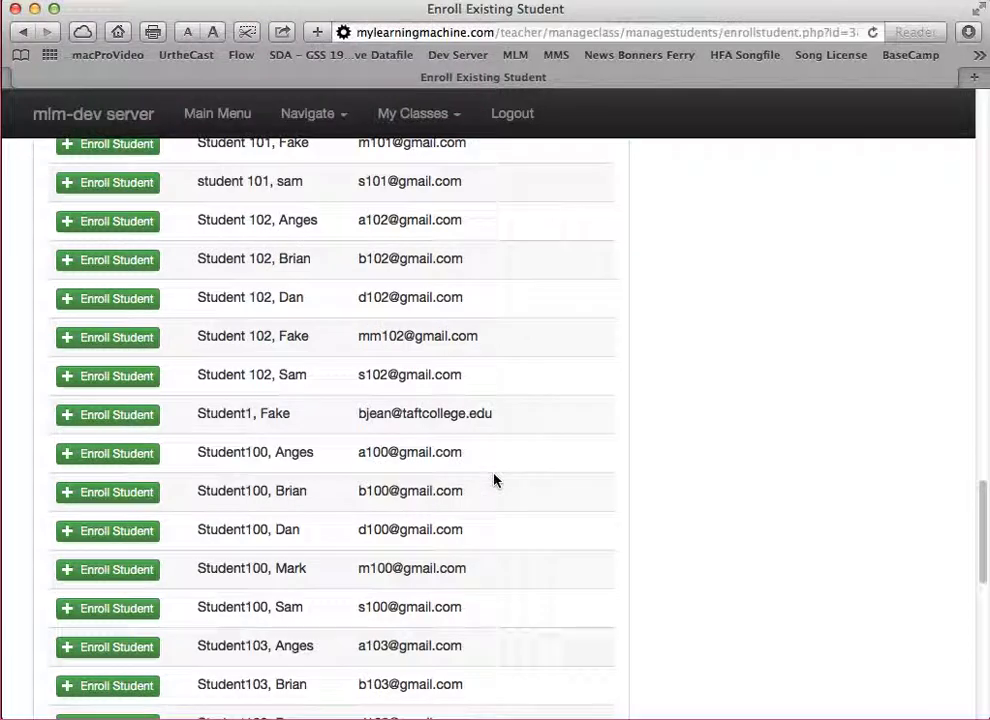
pyautogui.scroll(-1, 493, 481)
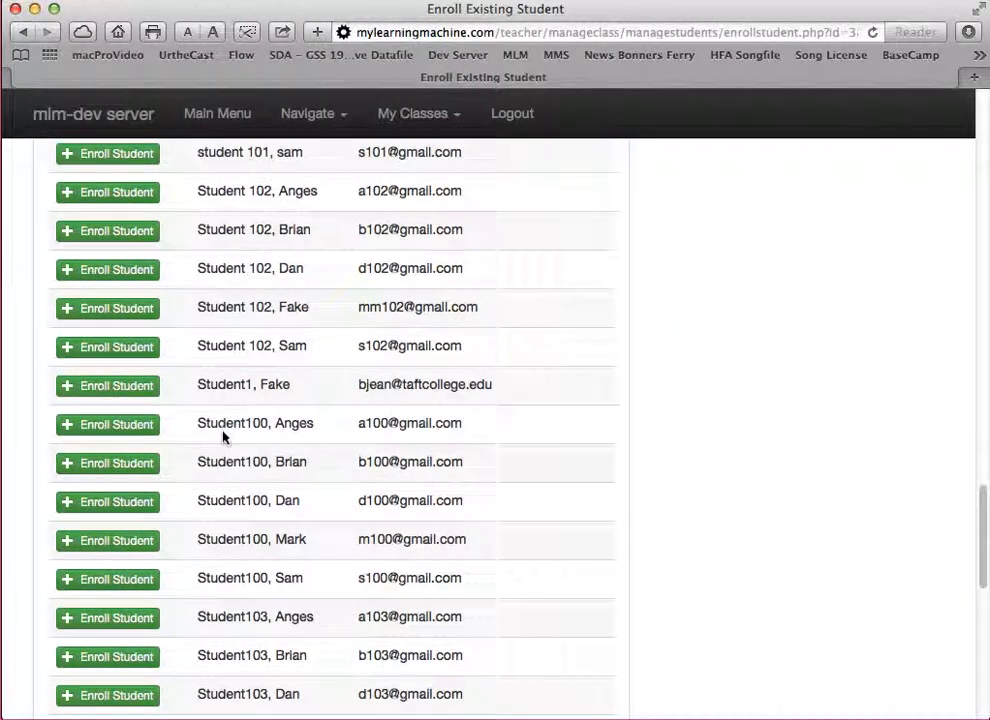
pyautogui.scroll(-1, 632, 459)
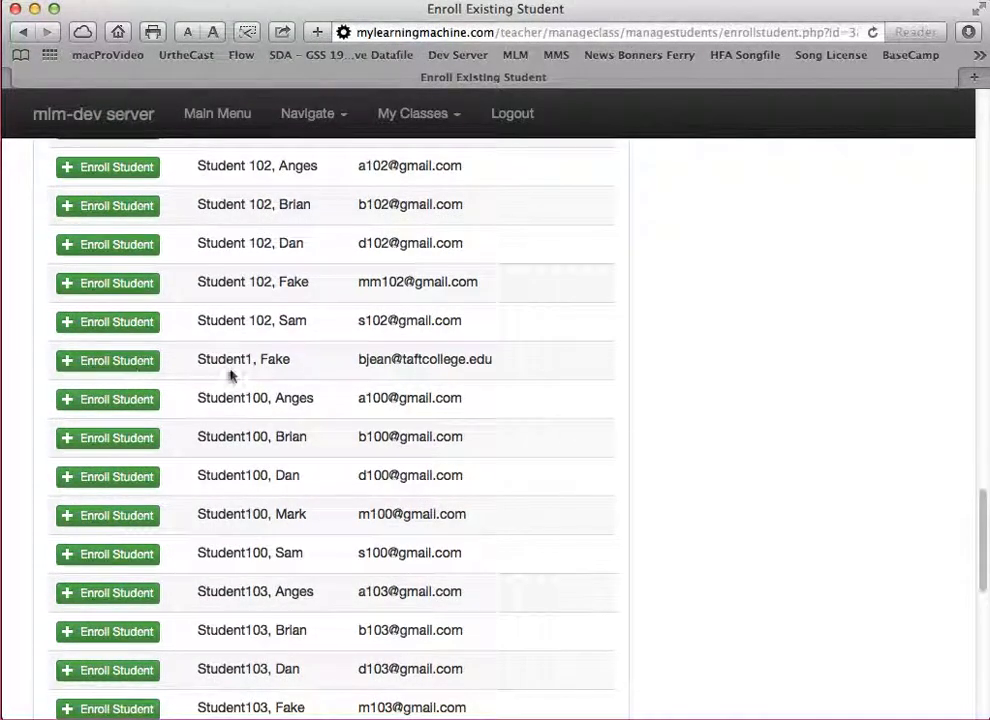
pyautogui.click(101, 368)
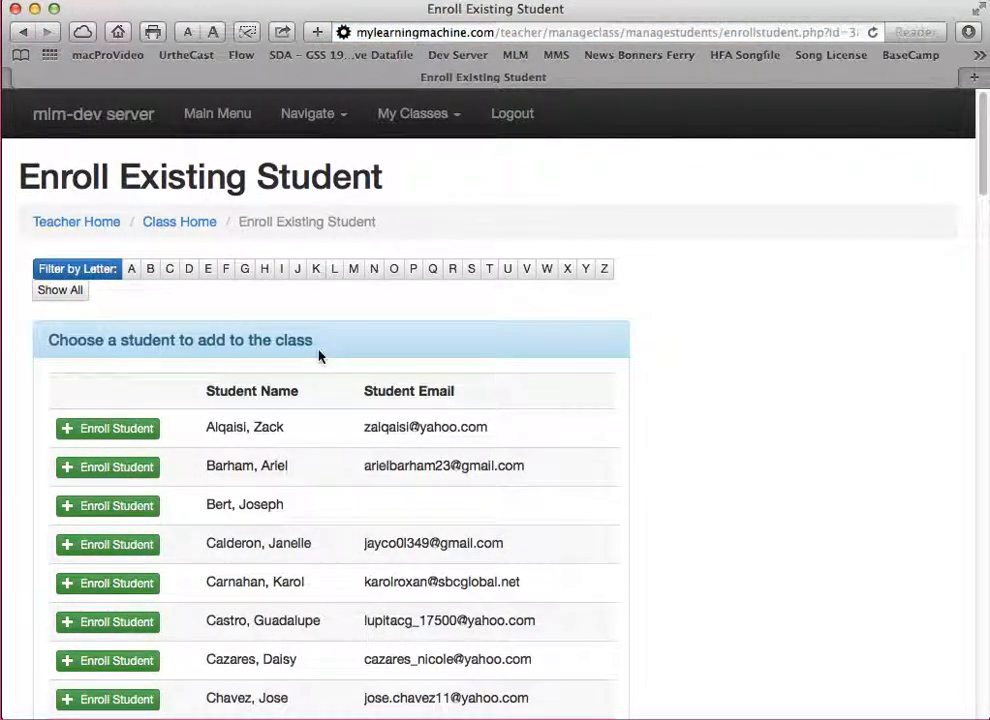
# Return to the class's student list and review the enrolled student's editable account details without changing them.
pyautogui.click(192, 222)
pyautogui.click(416, 397)
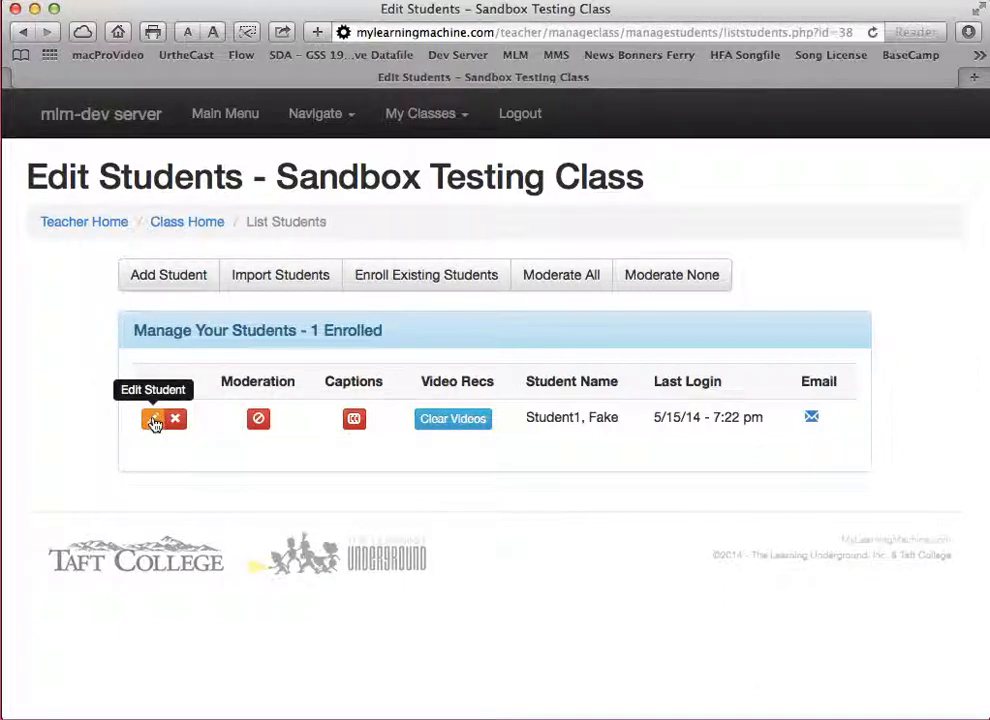
pyautogui.click(155, 422)
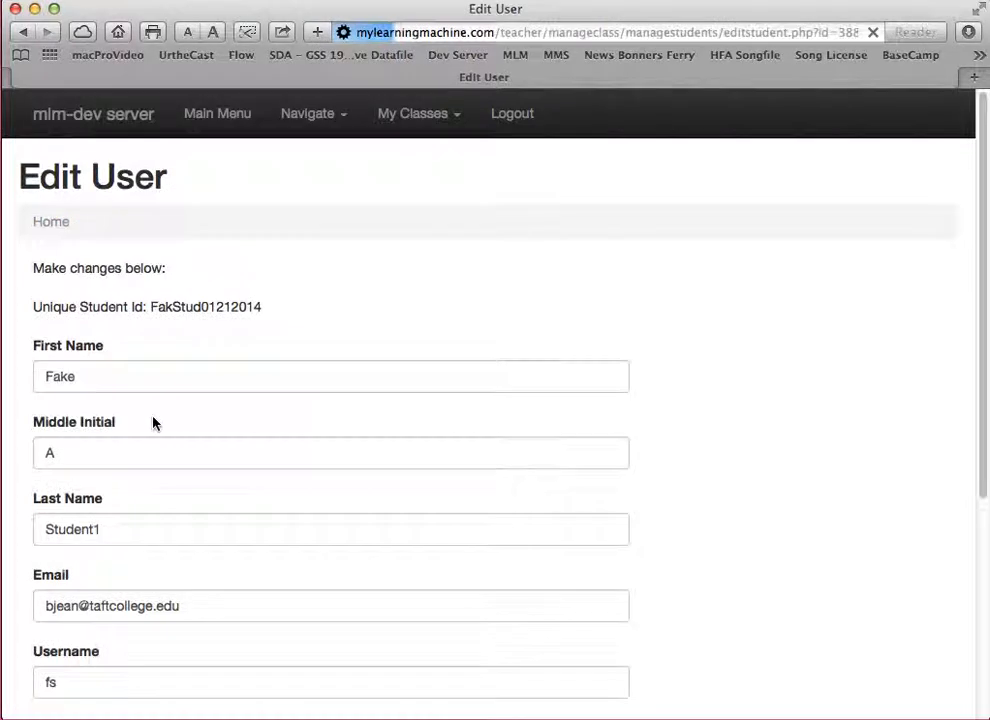
pyautogui.scroll(-5, 318, 433)
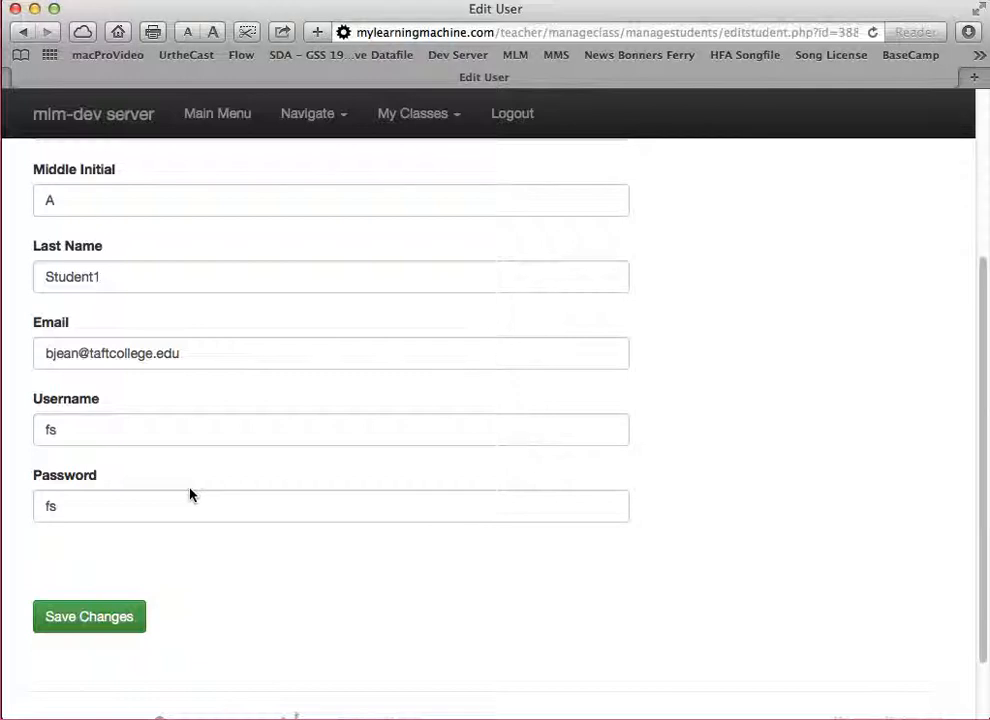
pyautogui.click(22, 33)
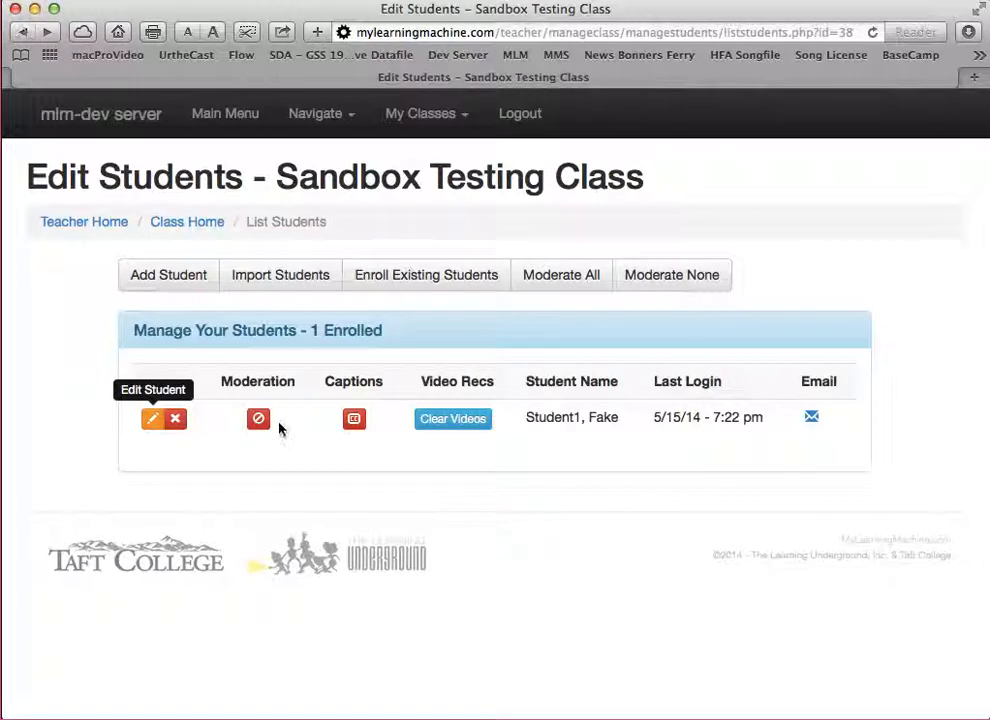
# Open the class's student import page, switch to Excel and save the roster to the Desktop as import.csv in Comma Separated Values format.
pyautogui.click(282, 276)
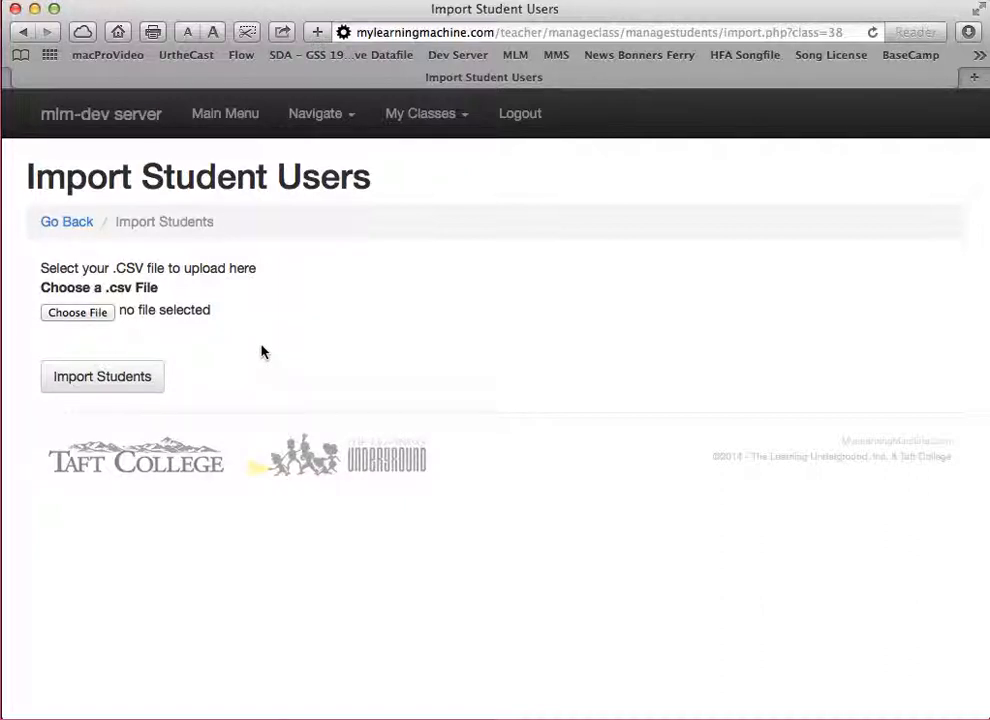
pyautogui.press('super+Tab')
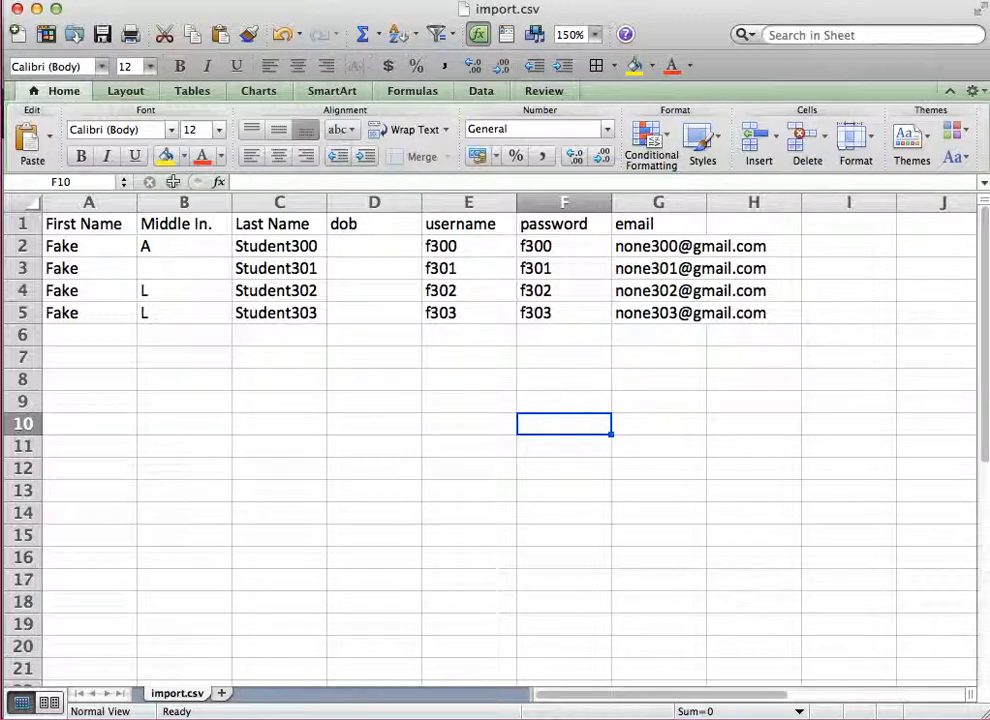
pyautogui.click(115, 5)
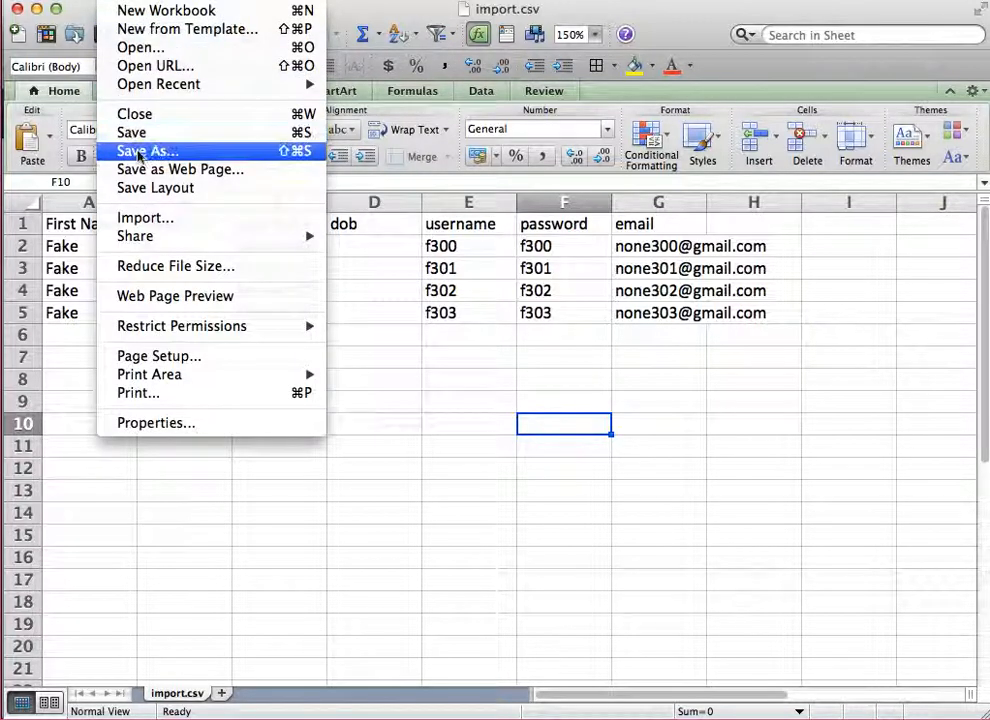
pyautogui.click(140, 151)
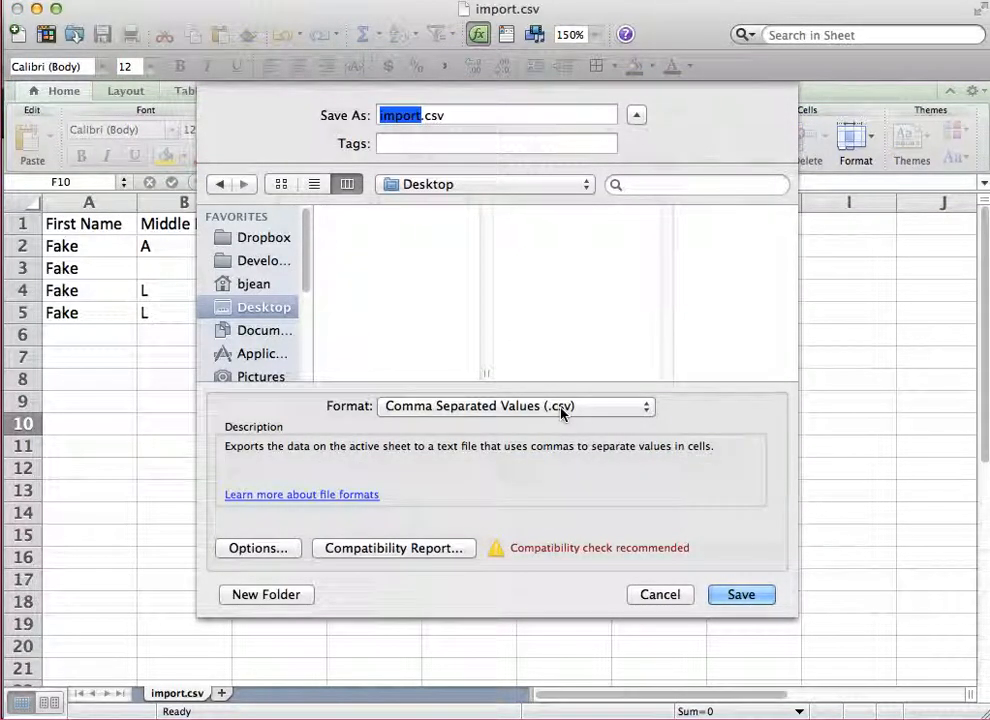
pyautogui.click(737, 595)
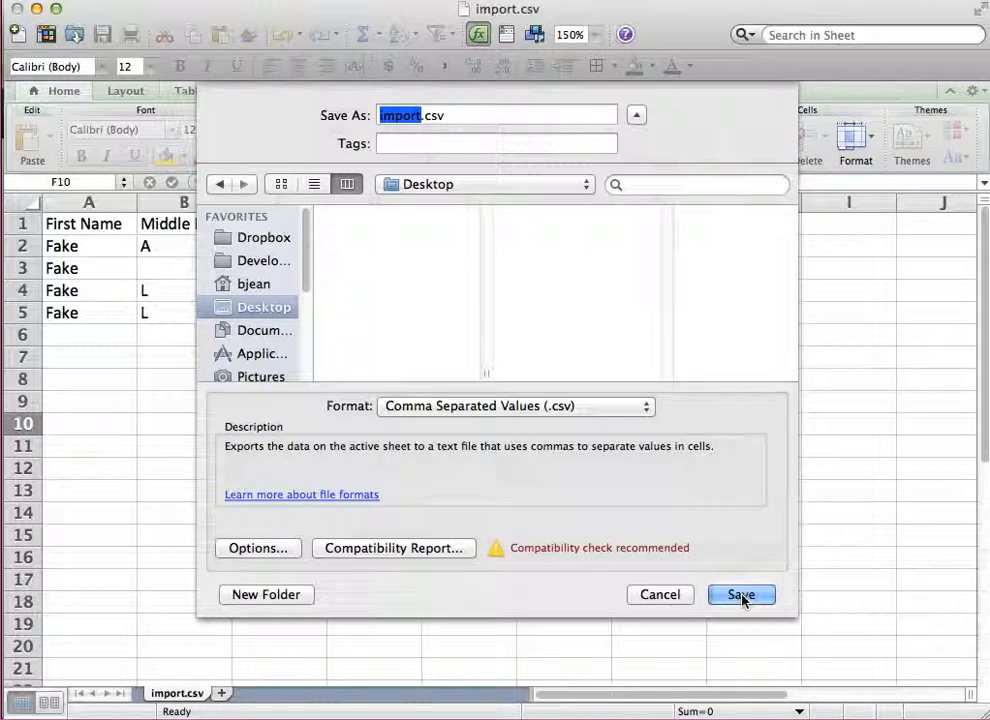
pyautogui.click(651, 424)
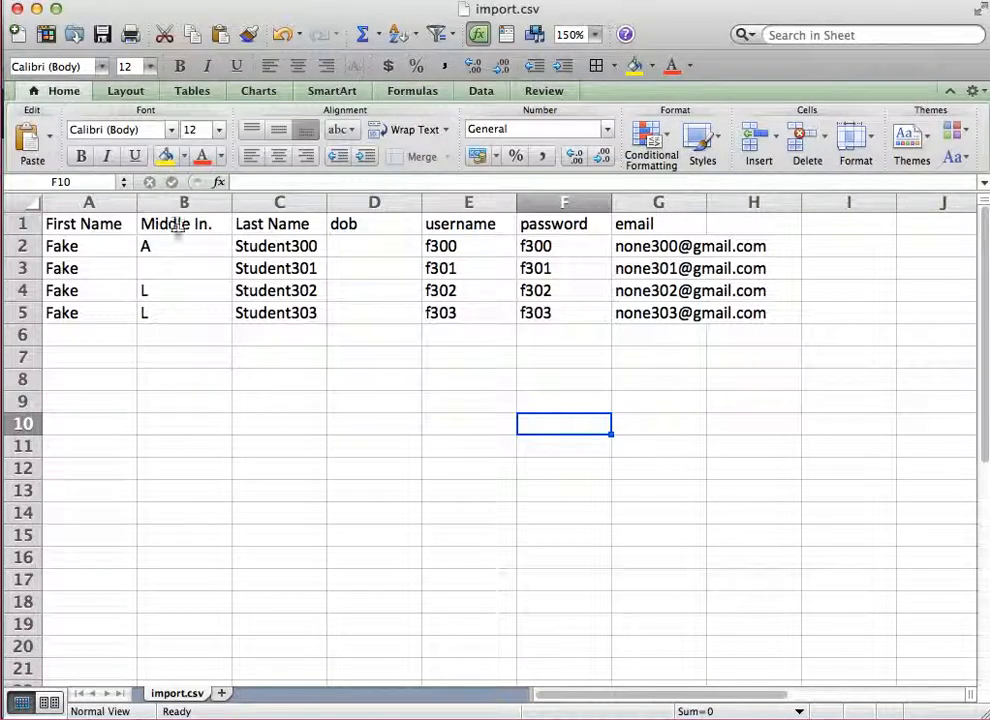
# Switch back to Safari and import the students from the Desktop file import.csv.
pyautogui.click(36, 9)
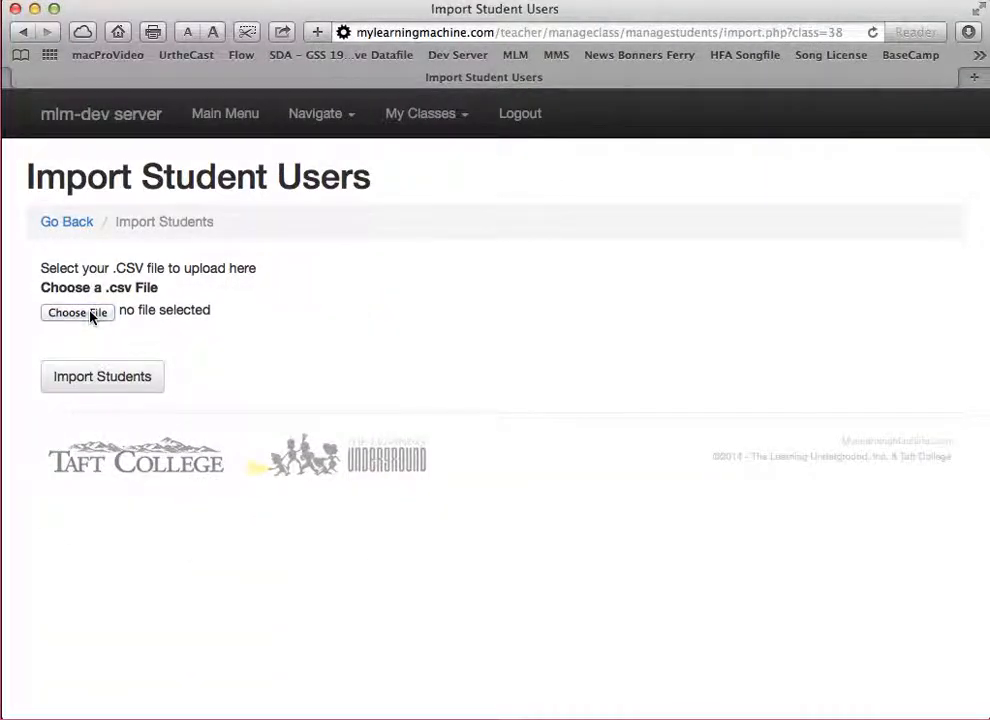
pyautogui.click(91, 313)
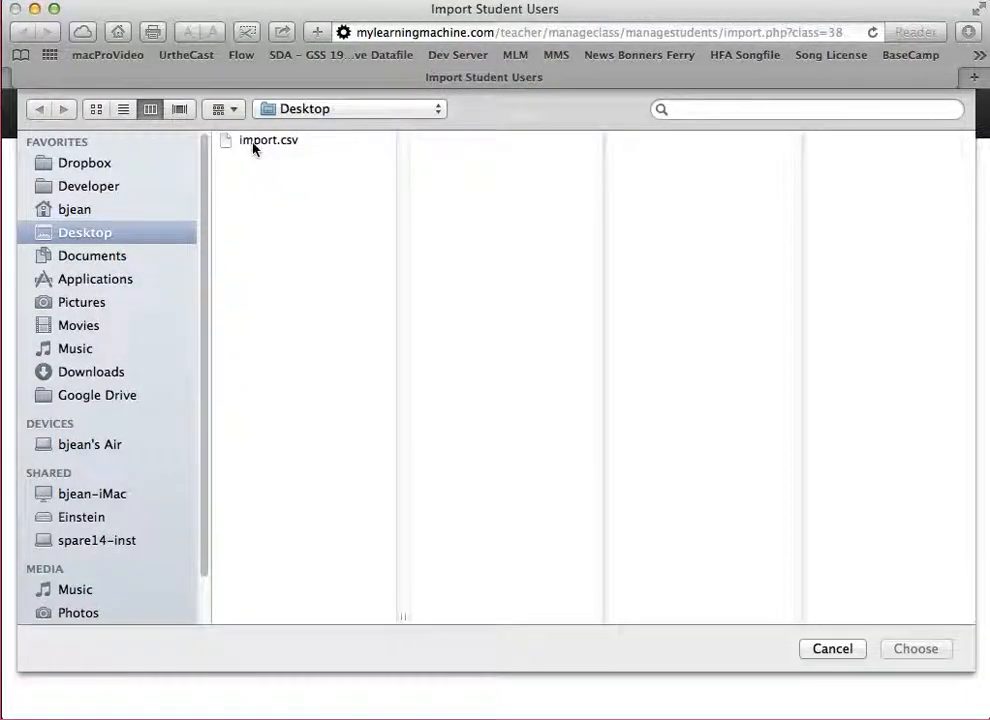
pyautogui.click(254, 148)
pyautogui.click(916, 650)
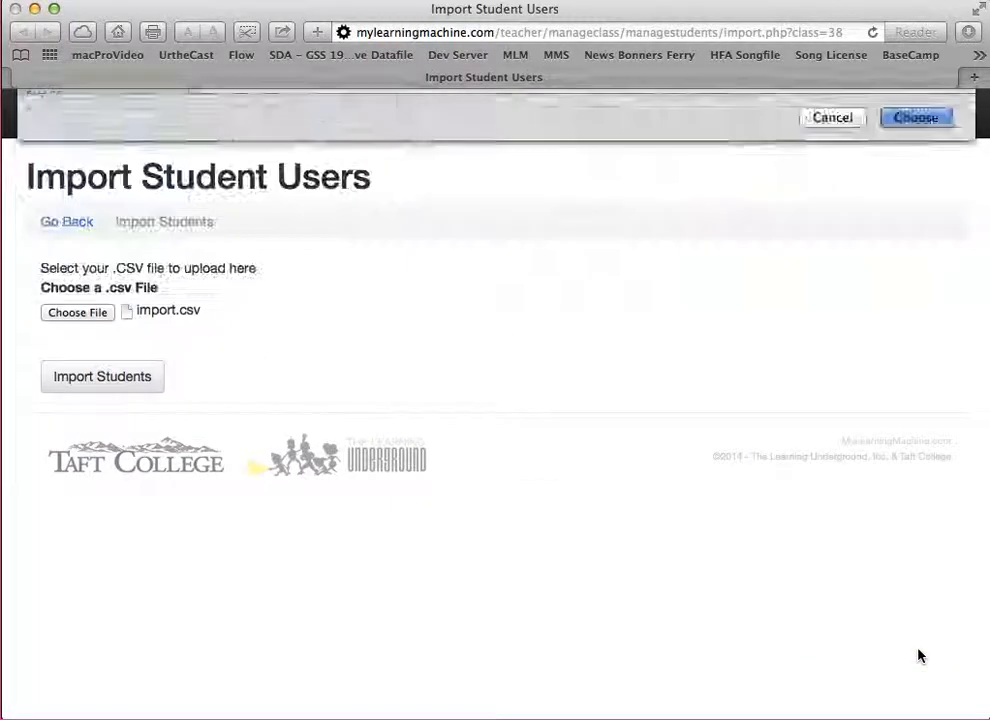
pyautogui.click(109, 385)
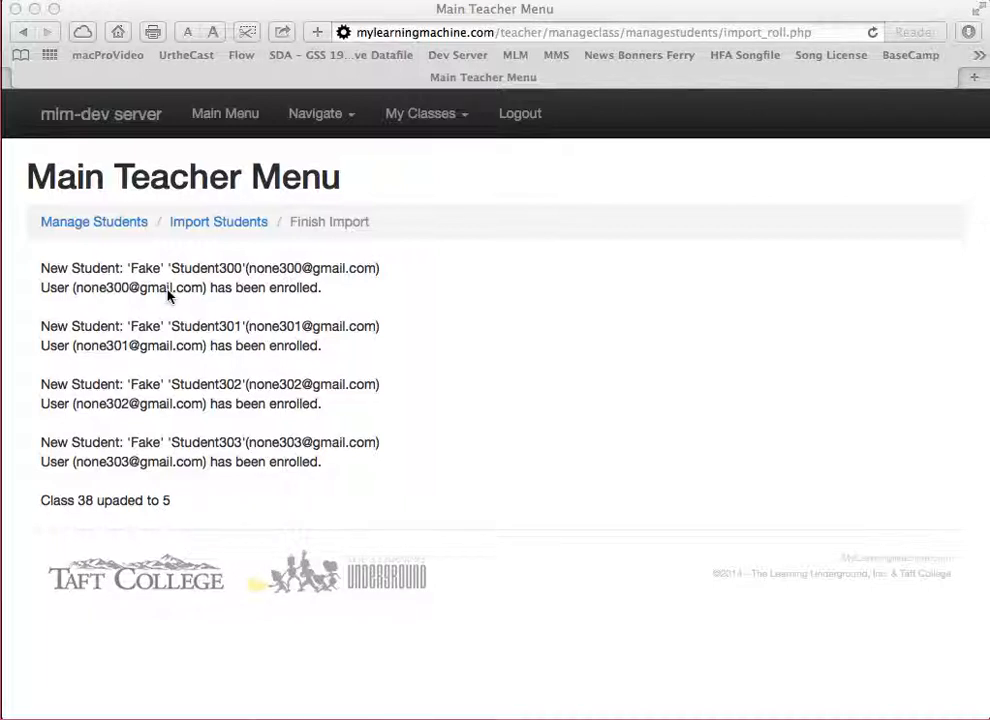
# Check the refreshed student list of the Sandbox Testing Class and return to the class home page.
pyautogui.click(119, 222)
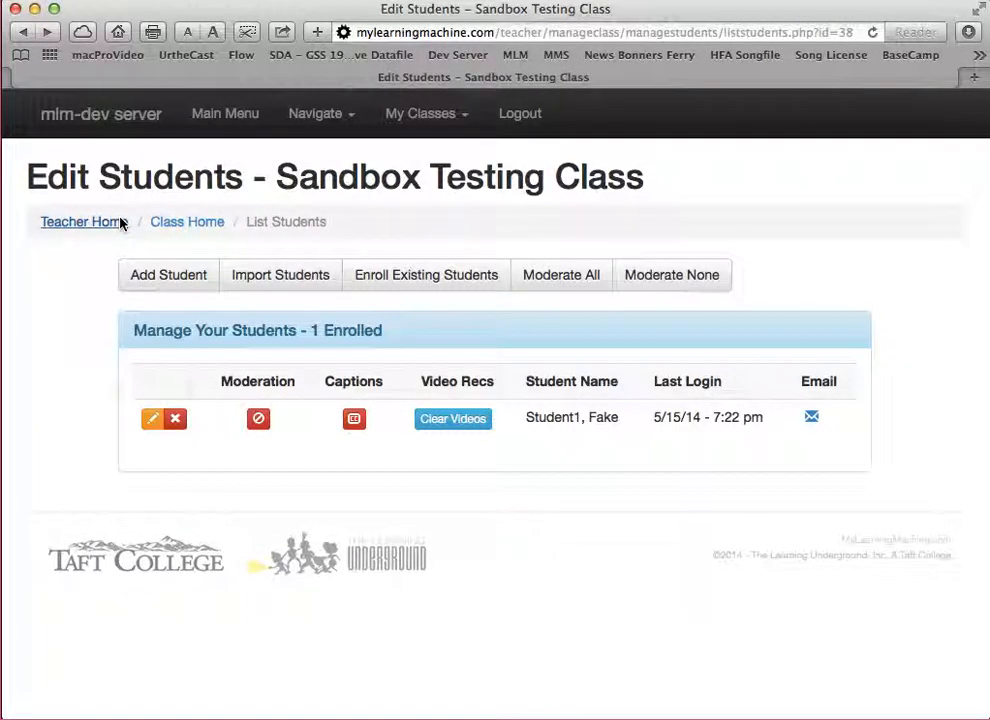
pyautogui.click(872, 32)
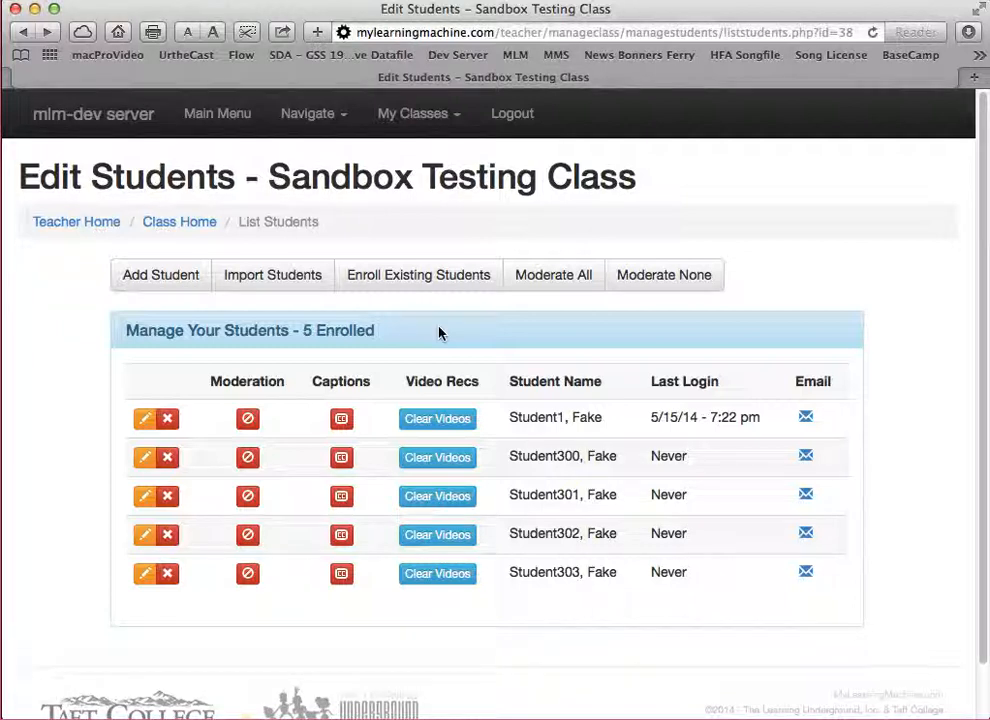
pyautogui.click(190, 224)
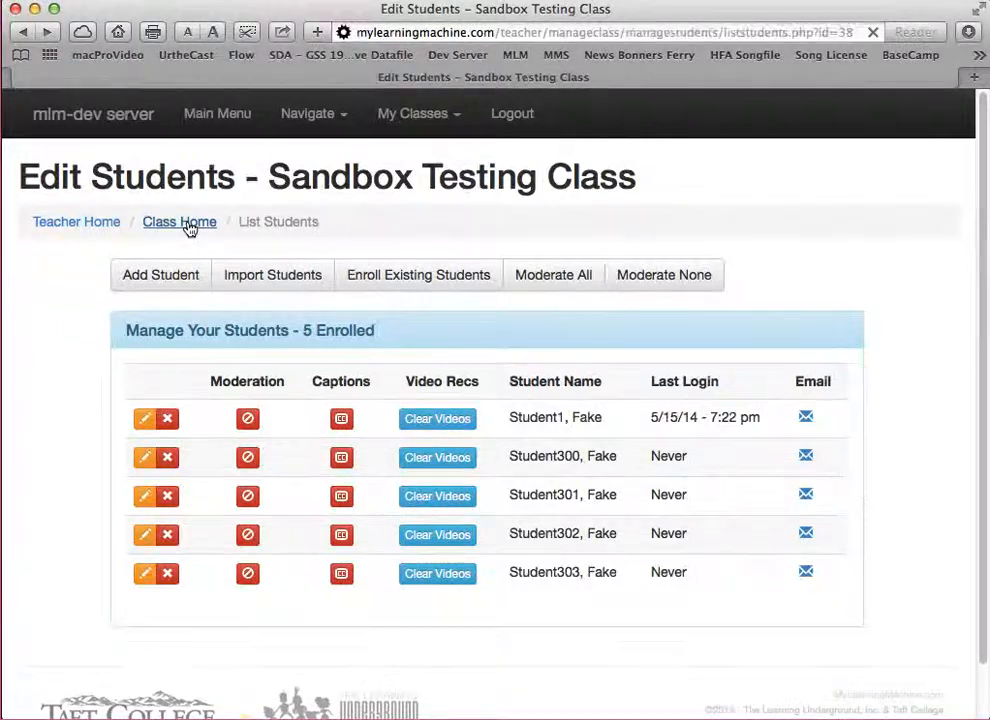